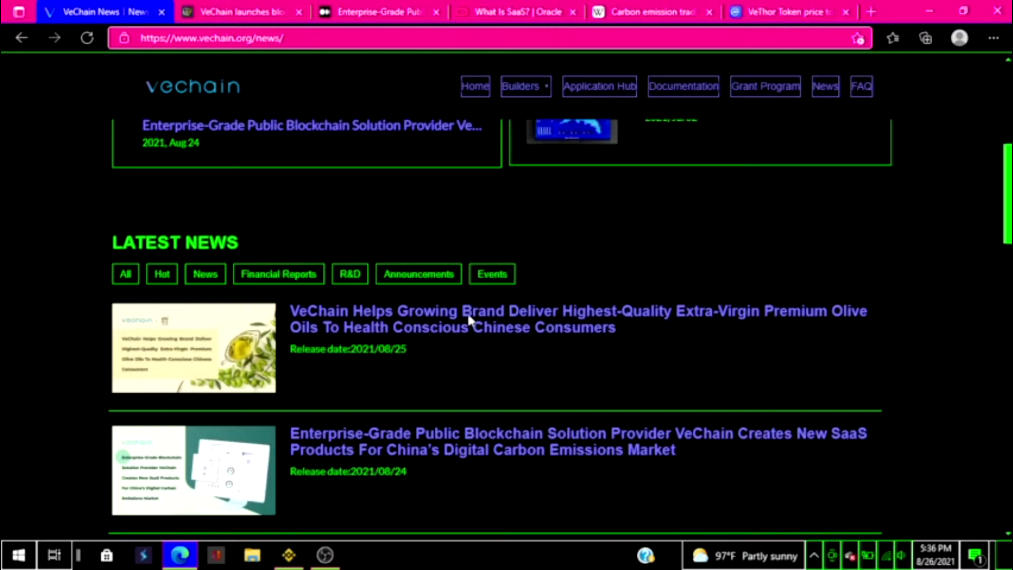
Switch to the 'What Is SaaS? | Oracle' tab to read the explainer.
left_click(505, 12)
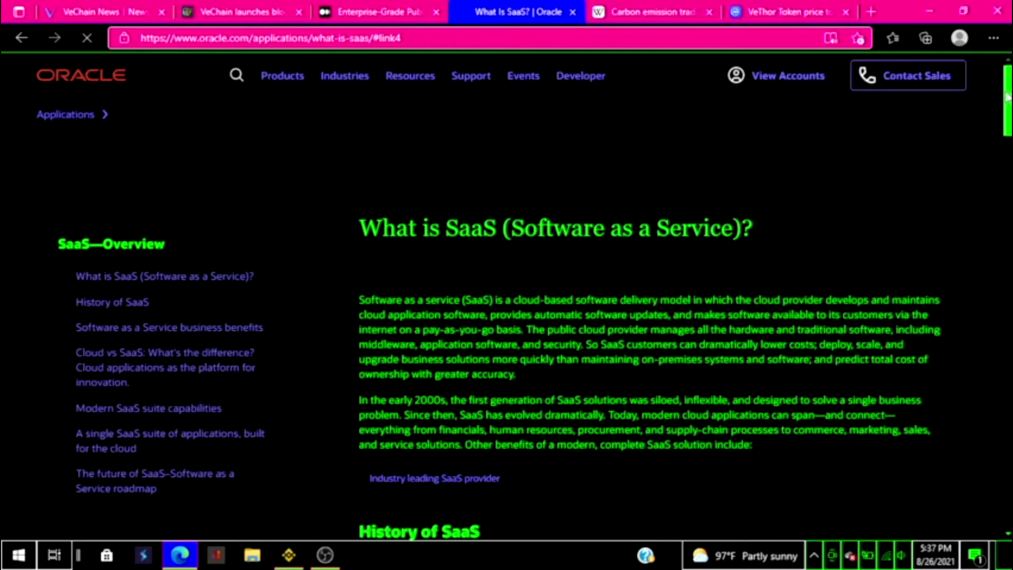
scroll(649, 317, "down", 5)
scroll(649, 317, "down", 5)
scroll(649, 317, "down", 3)
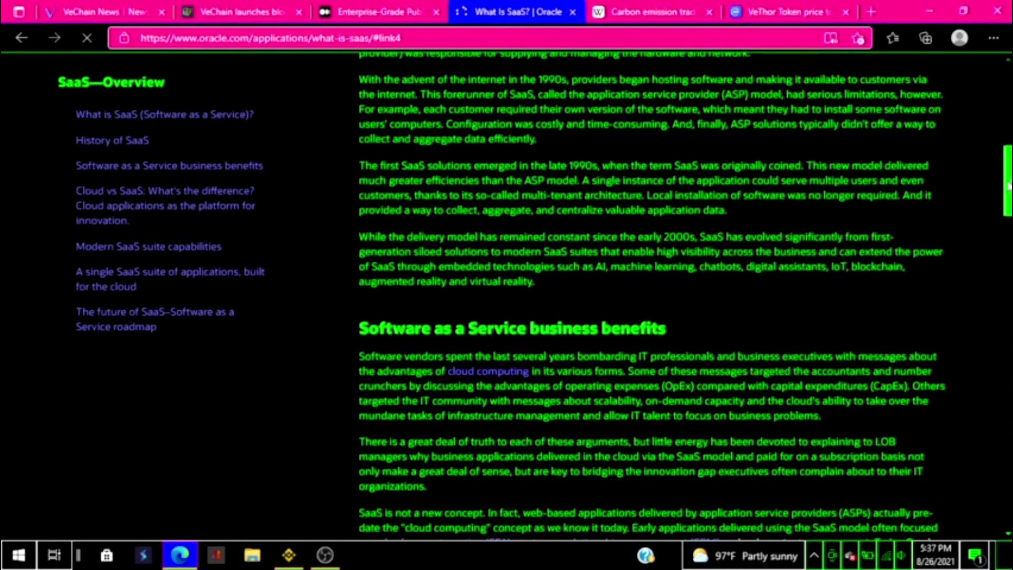
scroll(649, 318, "down", 4)
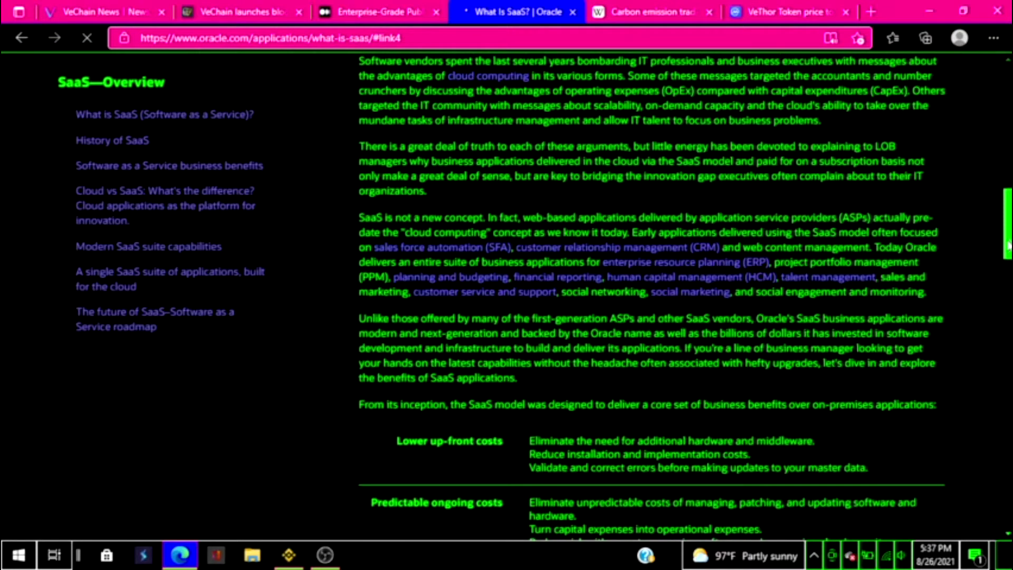
left_click_drag(1007, 238, 1002, 128)
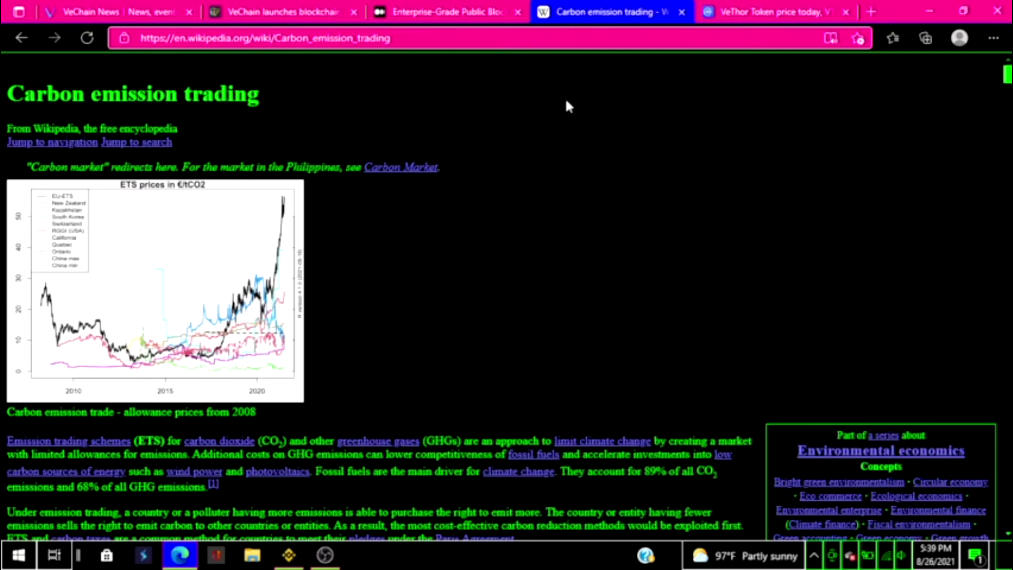
Close the Wikipedia carbon emission trading tab and return to the 'VeChain News' tab.
left_click(683, 13)
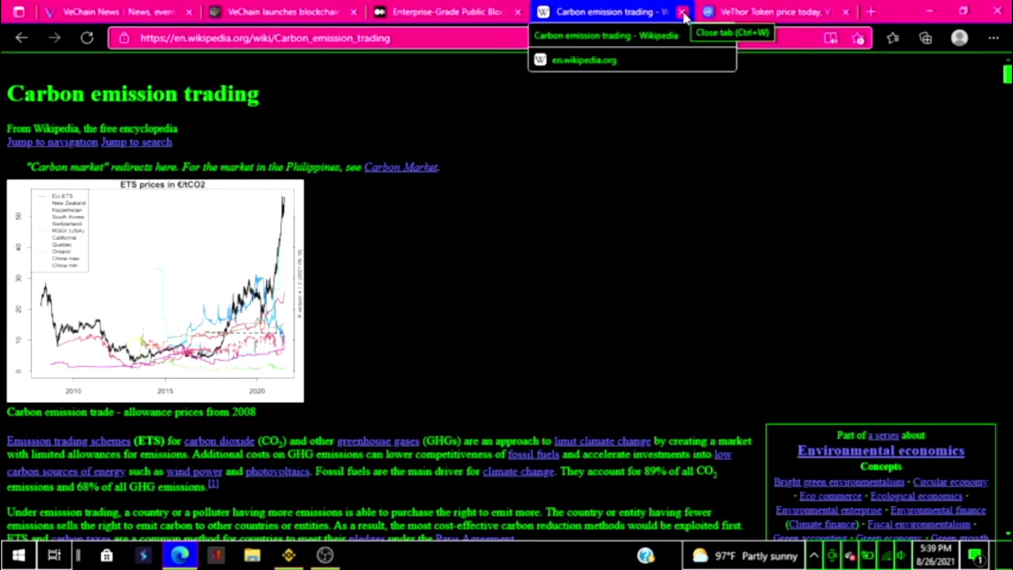
left_click(119, 11)
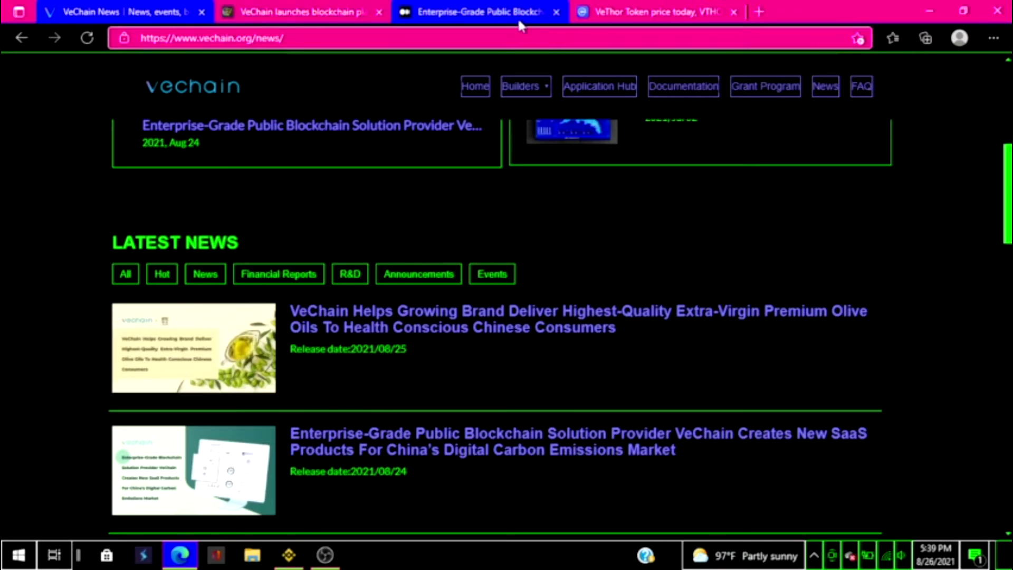
Switch to the cointelegraph 'VeChain launches blockchain platform' article tab.
left_click(302, 14)
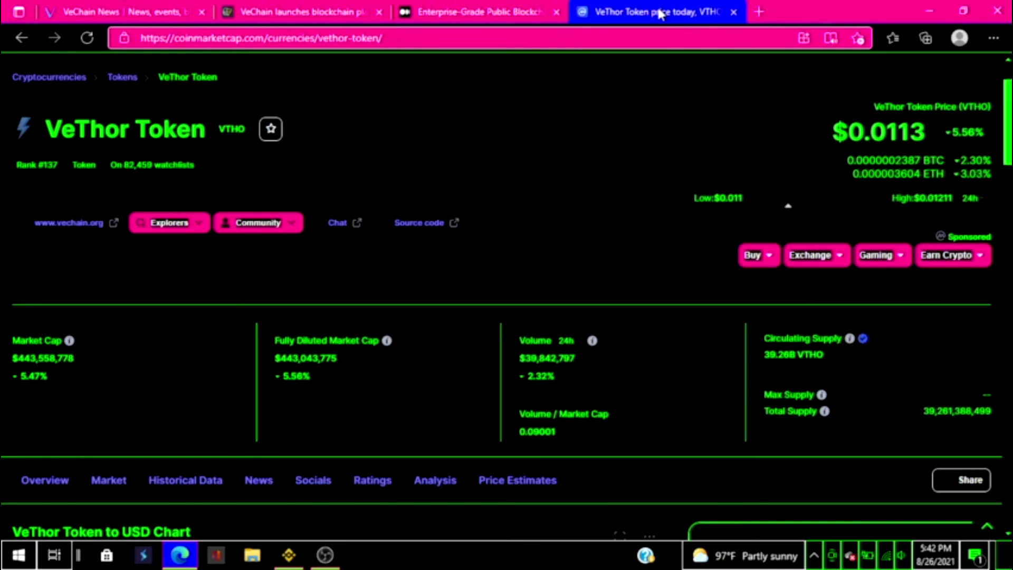
Switch to the Binance app from the taskbar to view VTHO/USDT trading.
left_click(288, 555)
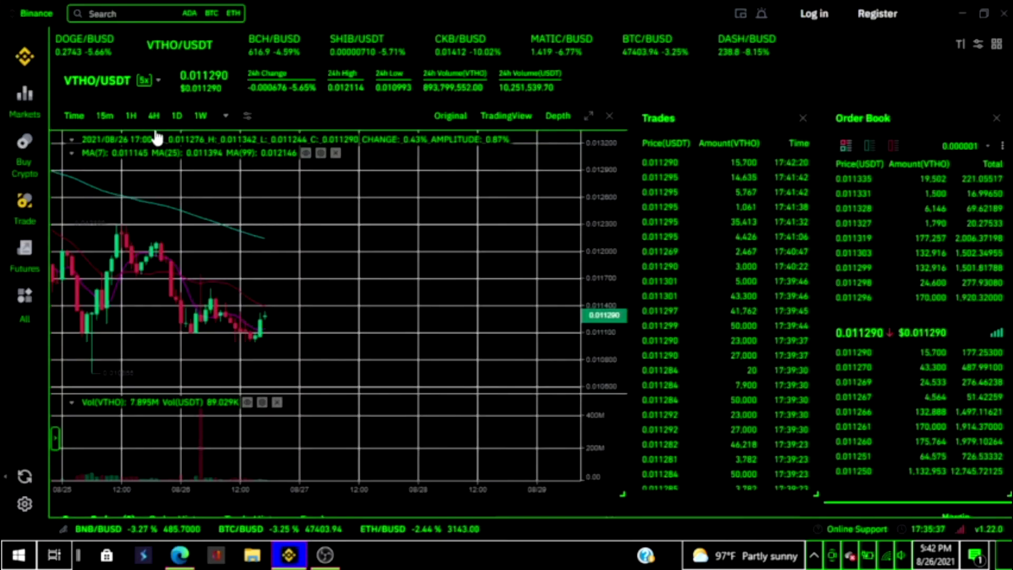